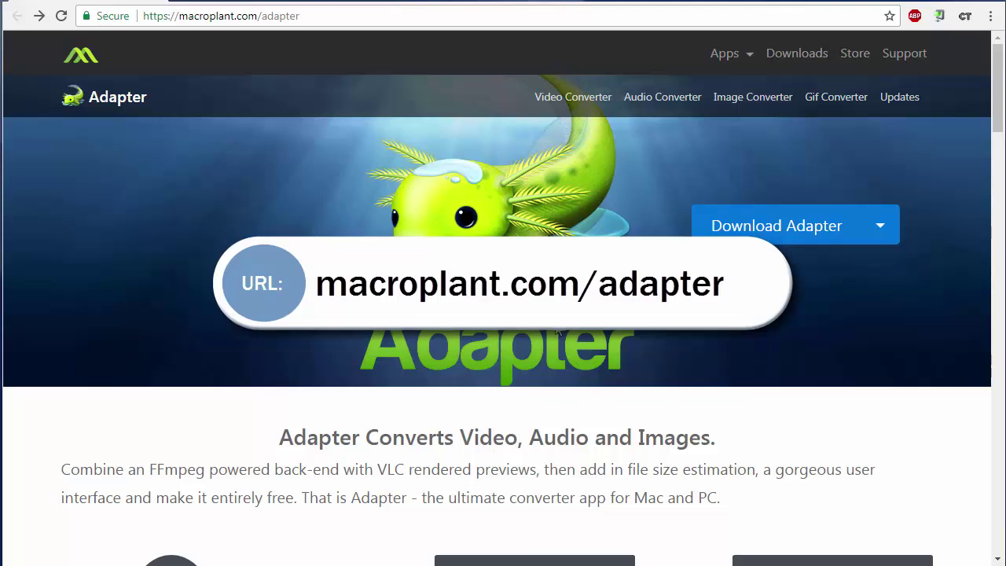
# Step: Review the features on the Adapter web page, covering video, audio and image conversion, previewing, batch conversion and trimming
pyautogui.scroll(-3, 703, 423)
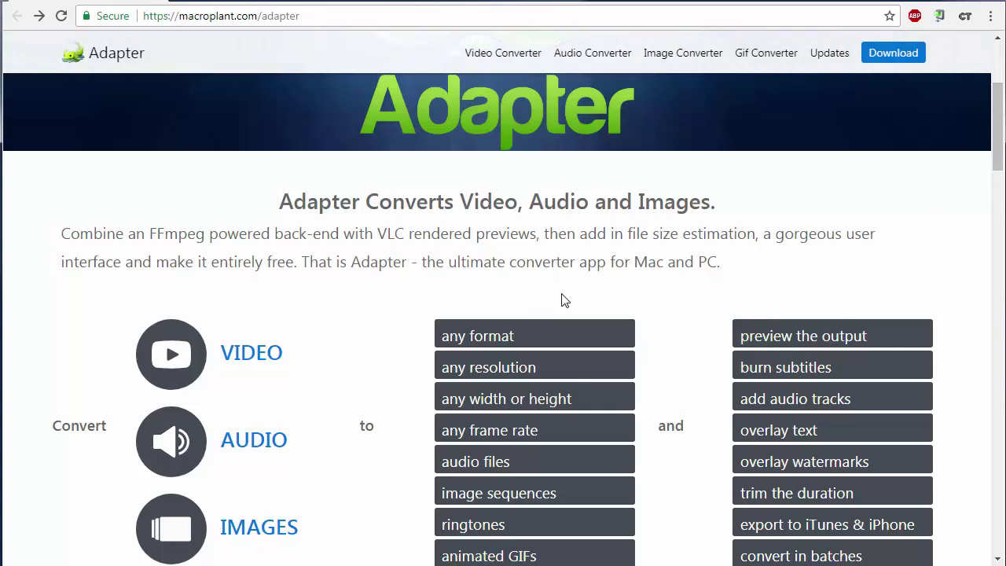
pyautogui.scroll(-2, 561, 300)
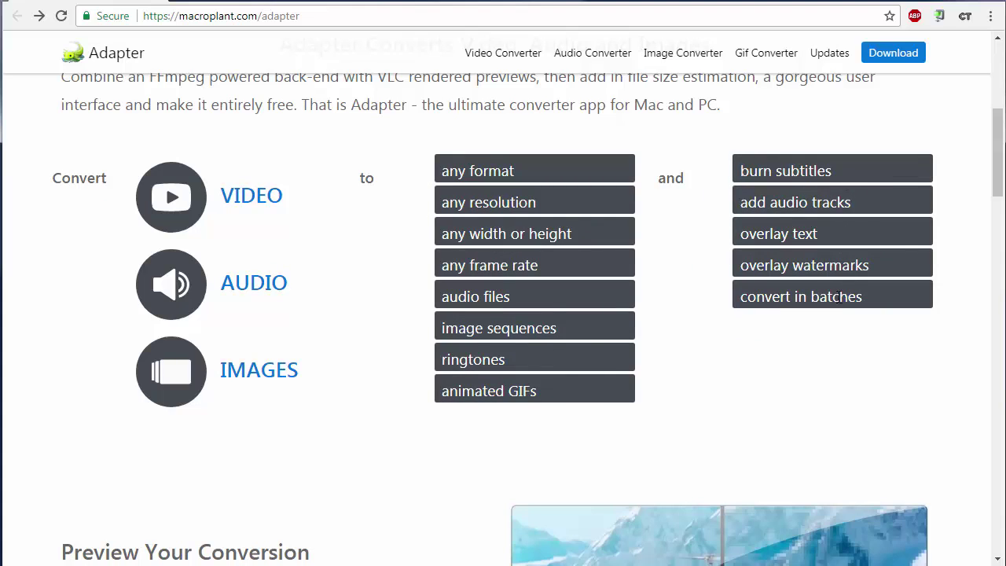
pyautogui.moveTo(189, 286)
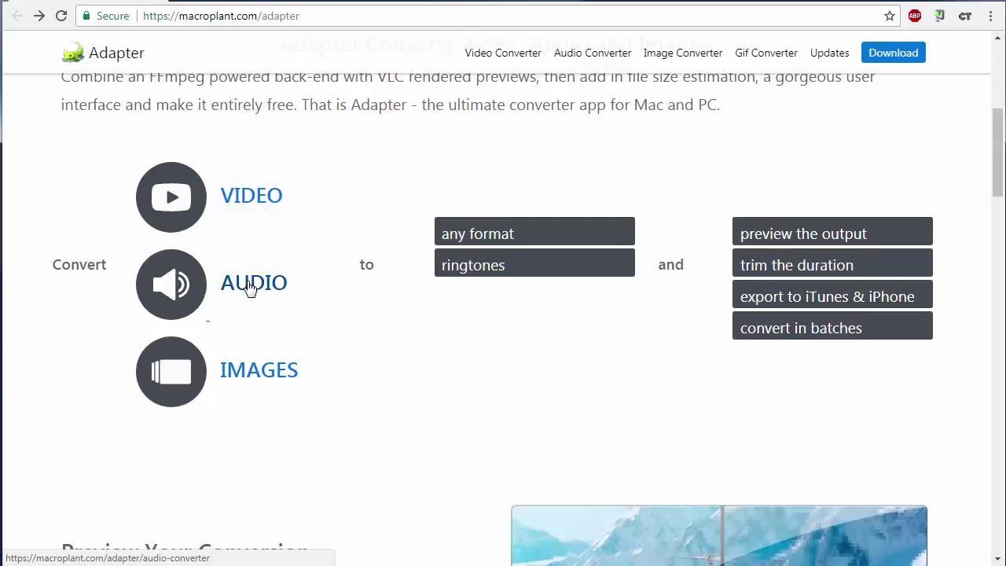
pyautogui.moveTo(269, 370)
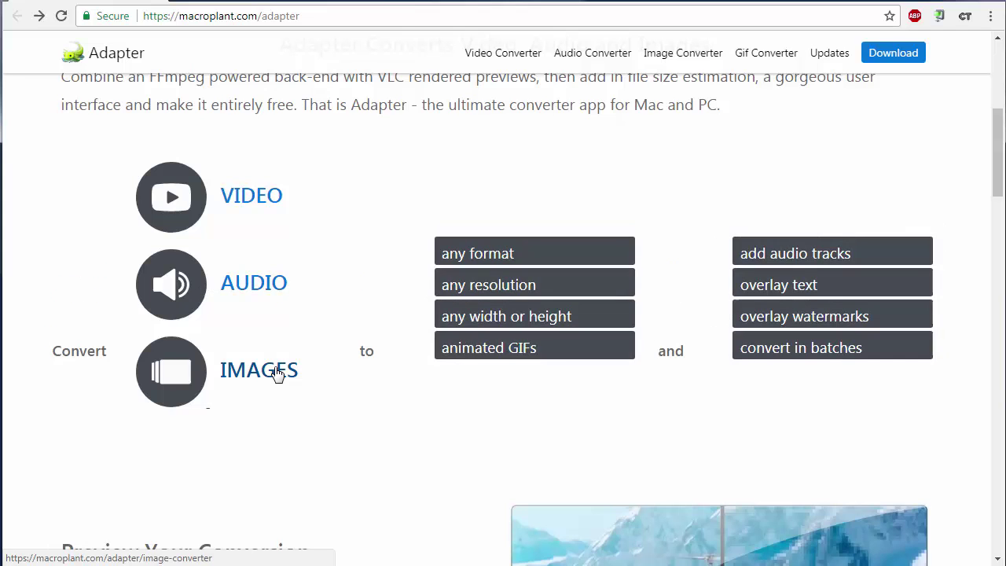
pyautogui.moveTo(186, 199)
pyautogui.scroll(-5, 185, 198)
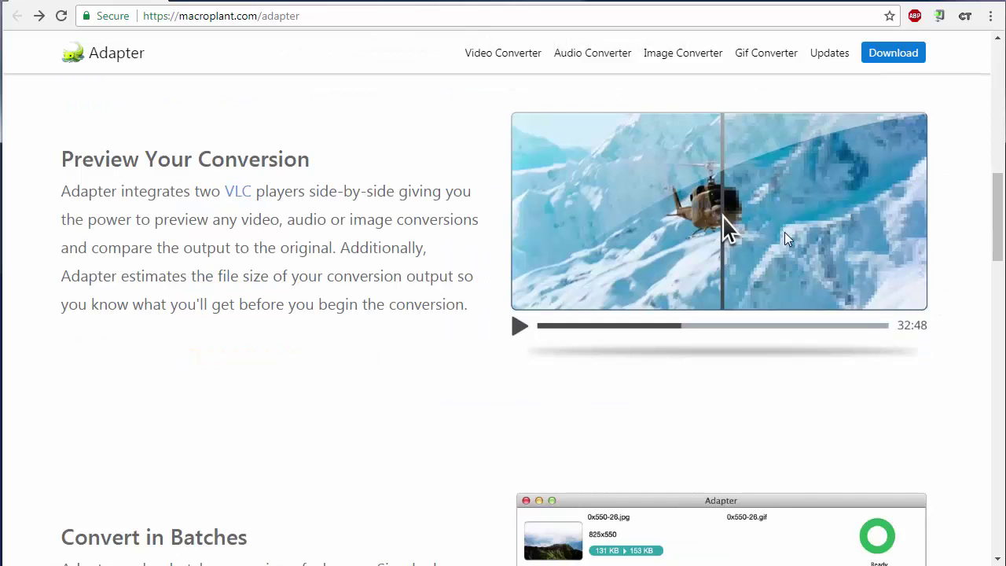
pyautogui.scroll(-2, 999, 236)
pyautogui.moveTo(998, 237); pyautogui.dragTo(999, 218)
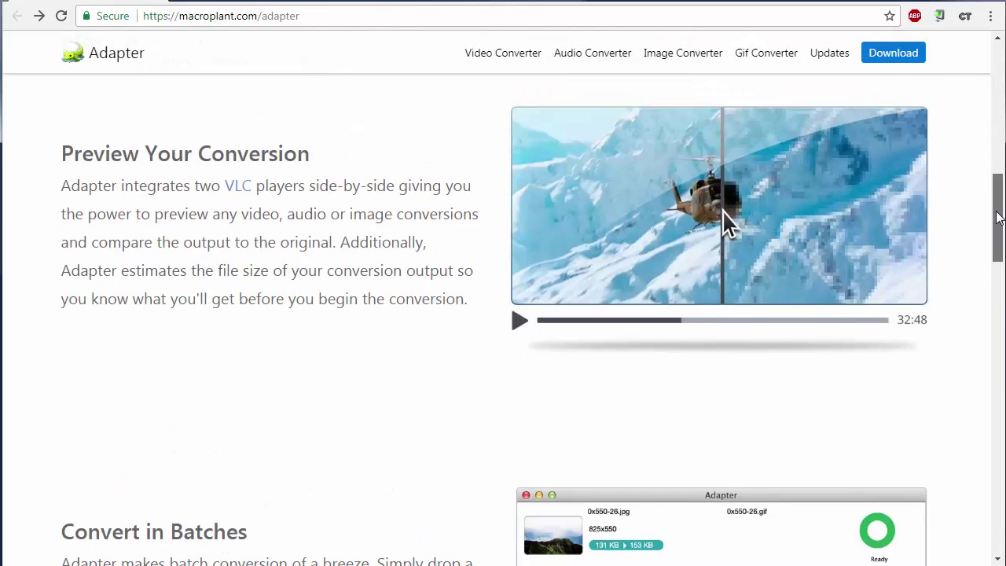
pyautogui.moveTo(998, 217); pyautogui.dragTo(992, 287)
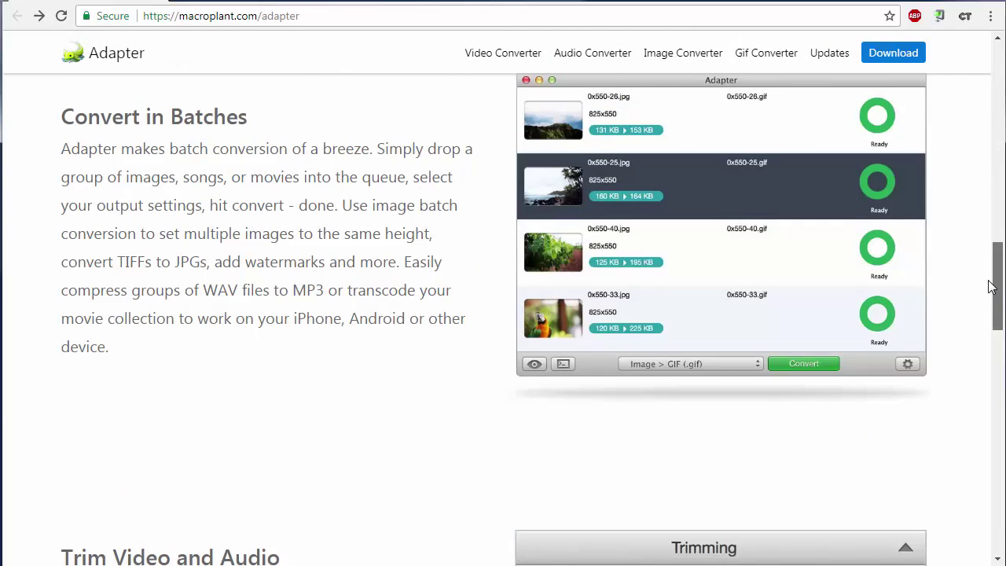
pyautogui.moveTo(992, 287); pyautogui.dragTo(994, 349)
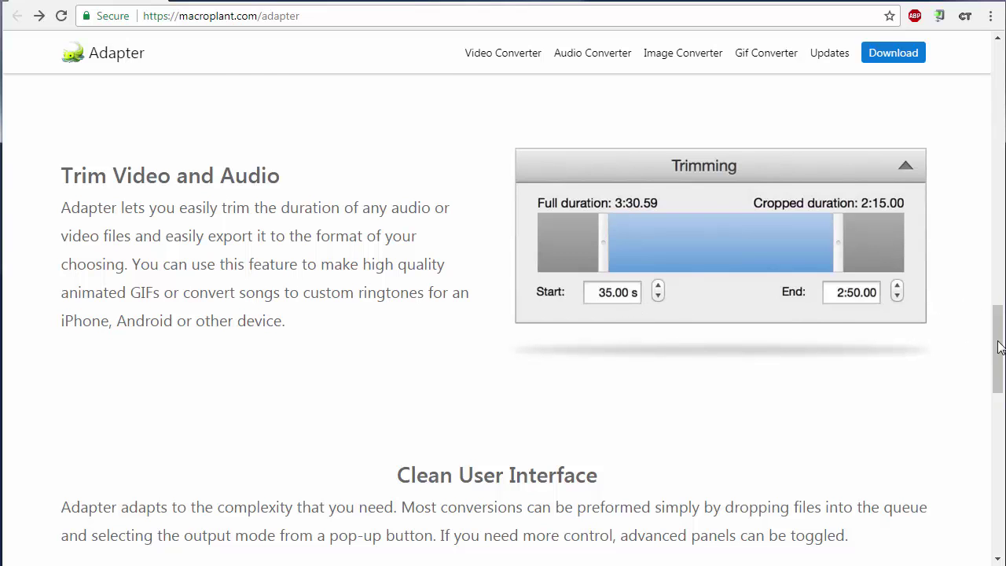
pyautogui.moveTo(1000, 348); pyautogui.dragTo(980, 54)
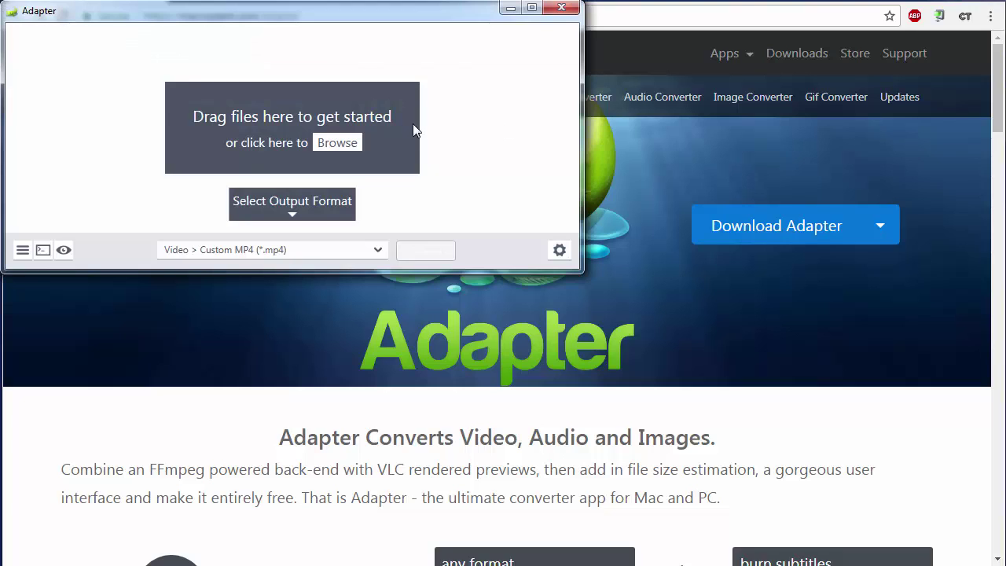
pyautogui.click(308, 249)
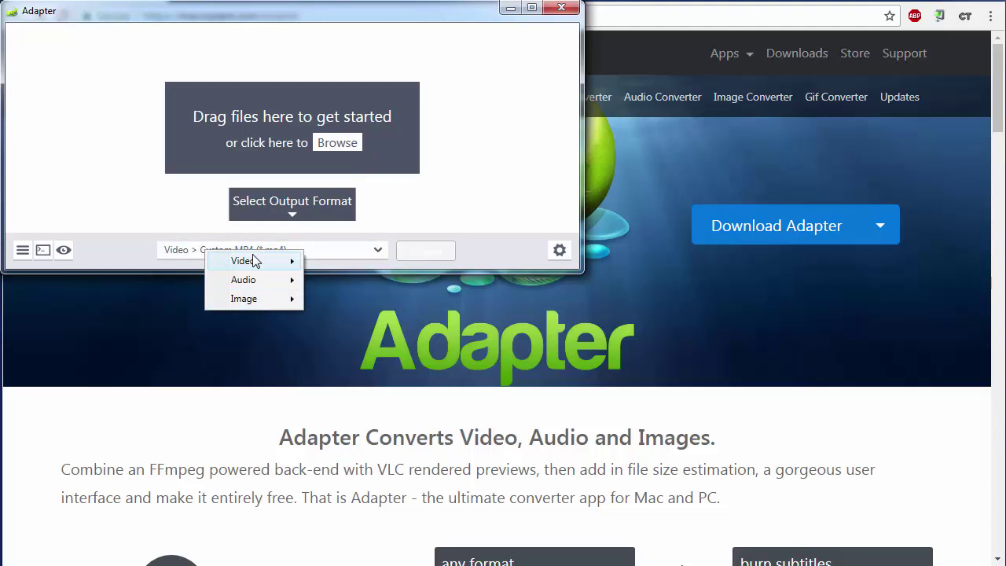
pyautogui.moveTo(250, 265)
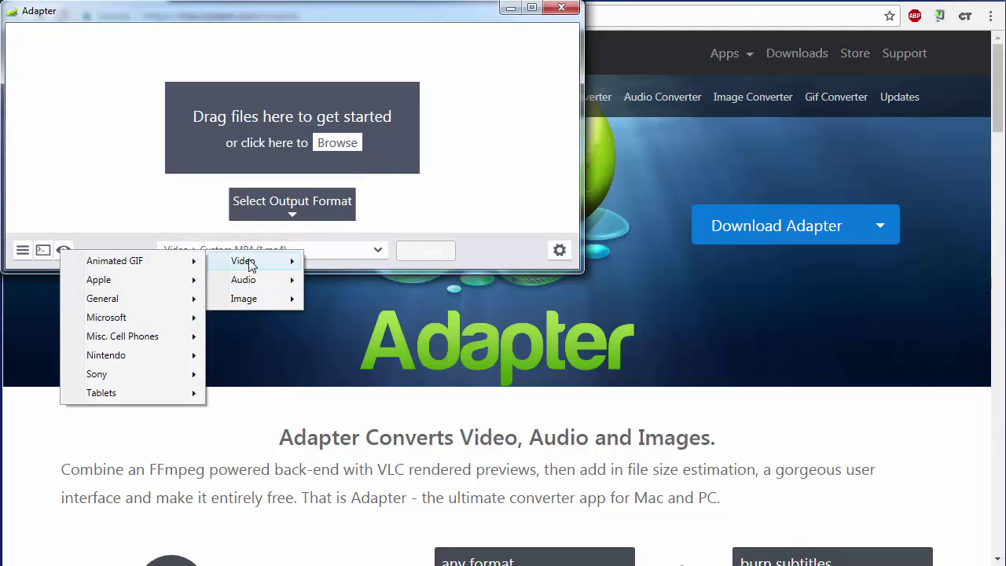
pyautogui.click(350, 261)
pyautogui.click(349, 260)
pyautogui.click(373, 261)
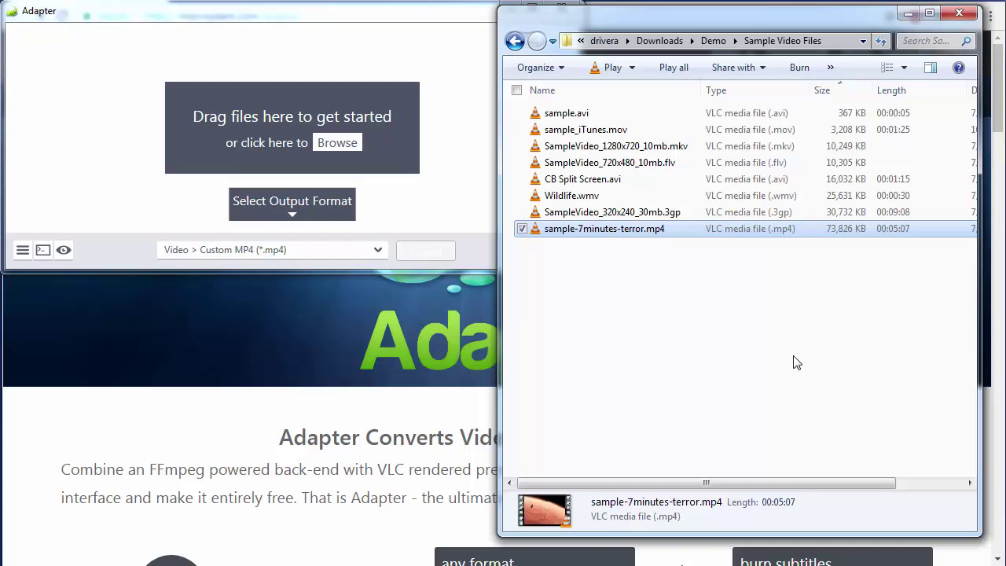
# Step: Add sample-7minutes-terror.mp4 from the Sample Video Files folder to the Adapter queue and select its entry
pyautogui.click(794, 360)
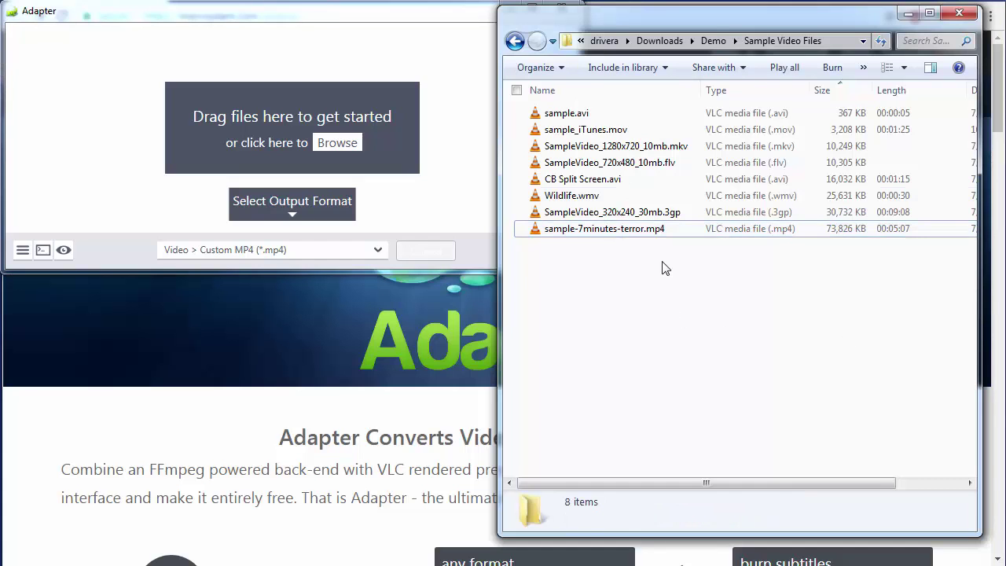
pyautogui.moveTo(585, 230); pyautogui.dragTo(186, 73)
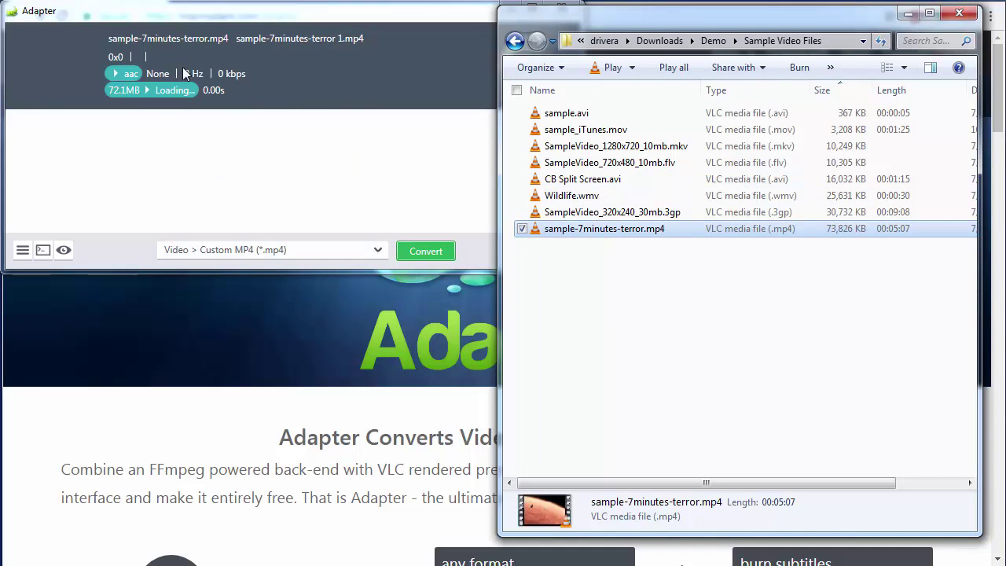
pyautogui.click(413, 148)
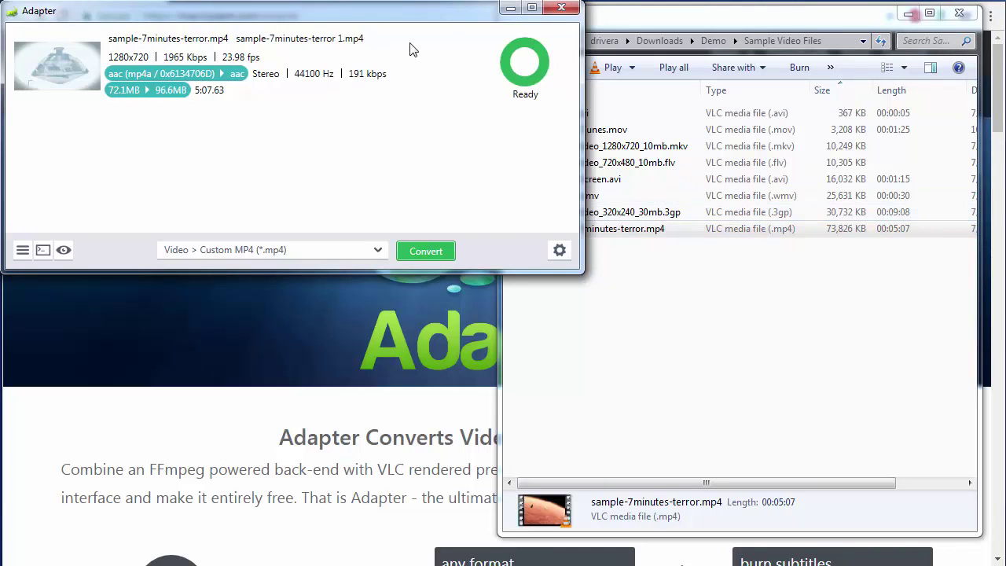
pyautogui.click(429, 58)
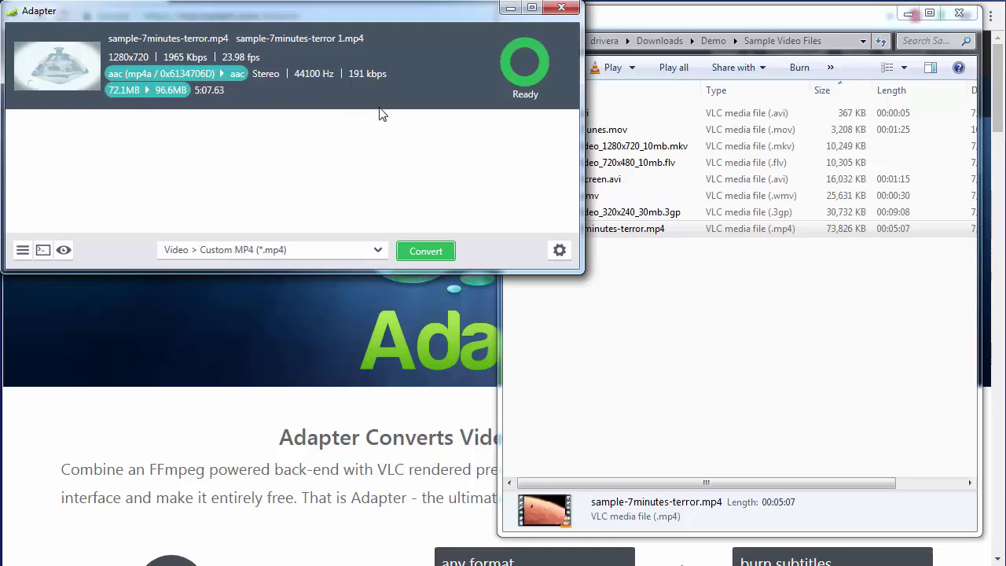
# Step: Show the conversion settings and the preview, and set the preview duration to 15 sec
pyautogui.click(561, 251)
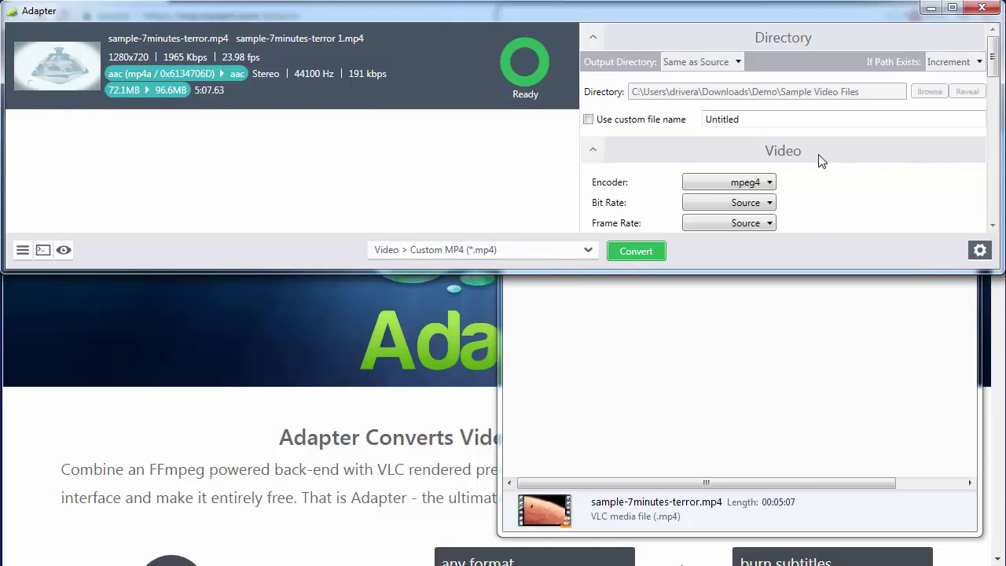
pyautogui.click(64, 251)
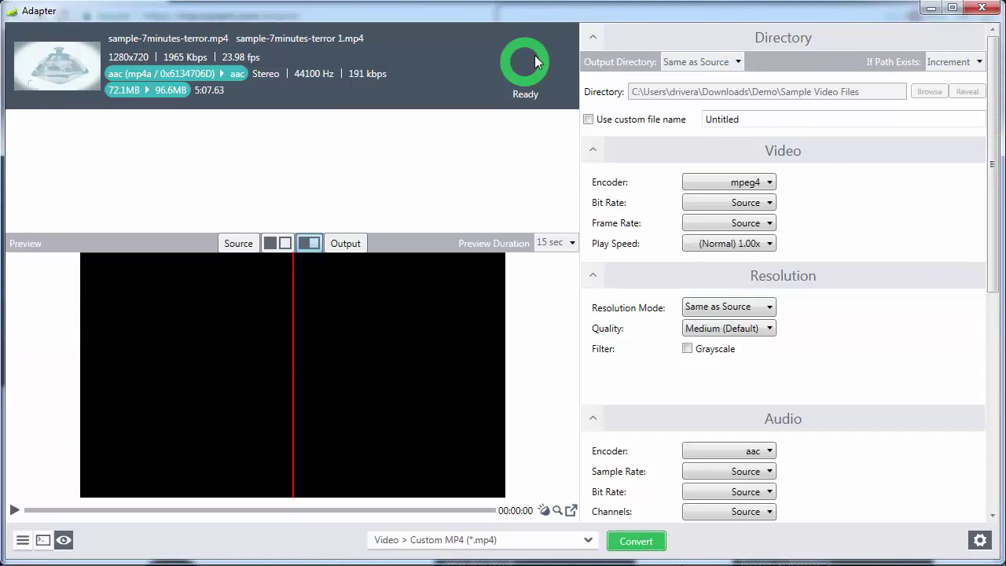
pyautogui.click(559, 245)
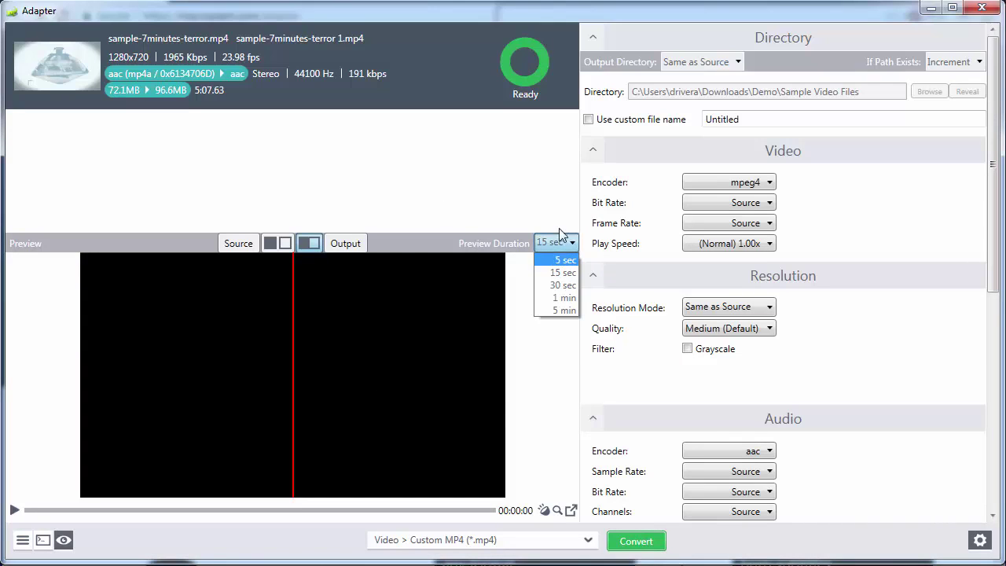
pyautogui.click(562, 272)
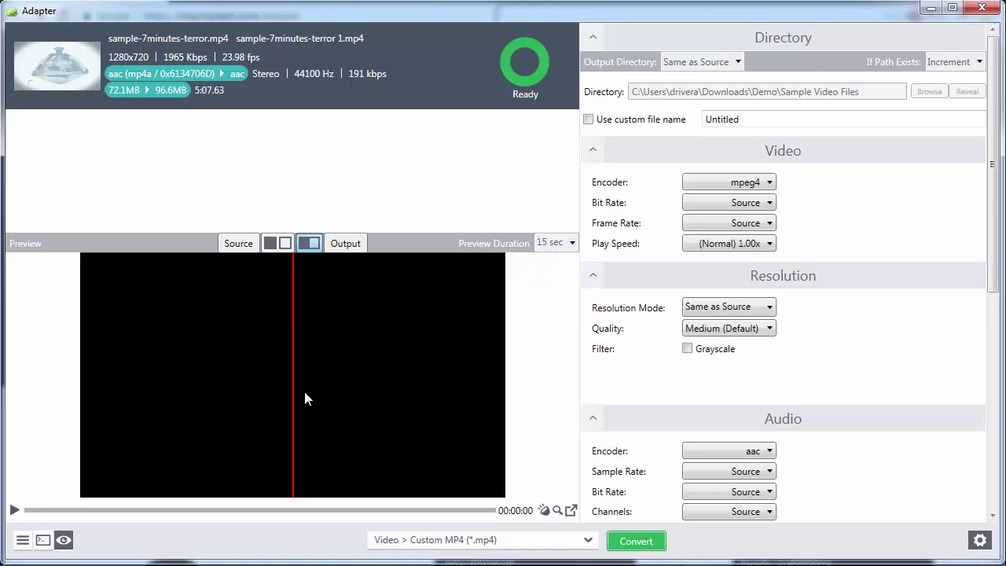
# Step: Jump to about 22 seconds in the preview and play a few seconds of the source and output comparison
pyautogui.click(60, 509)
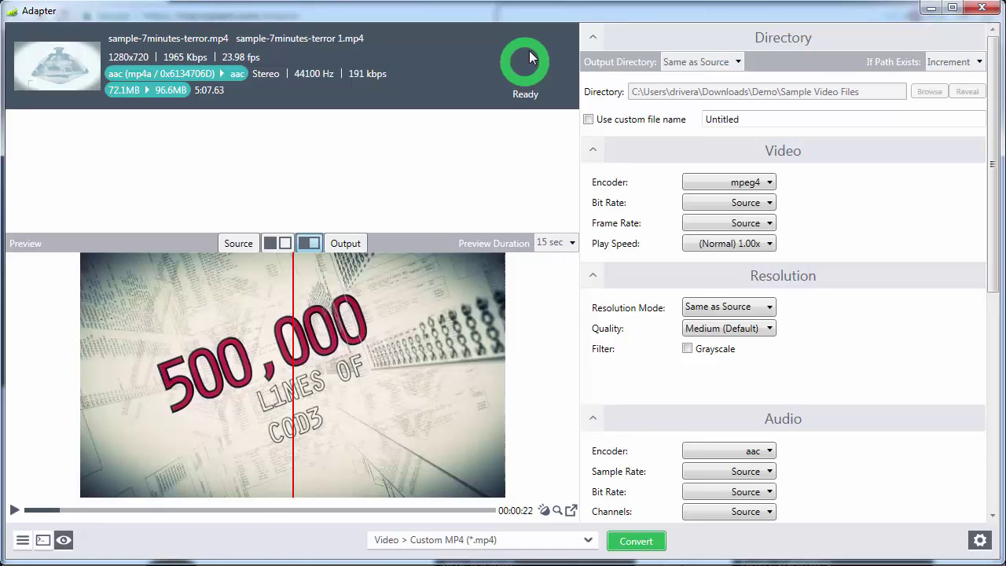
pyautogui.click(14, 509)
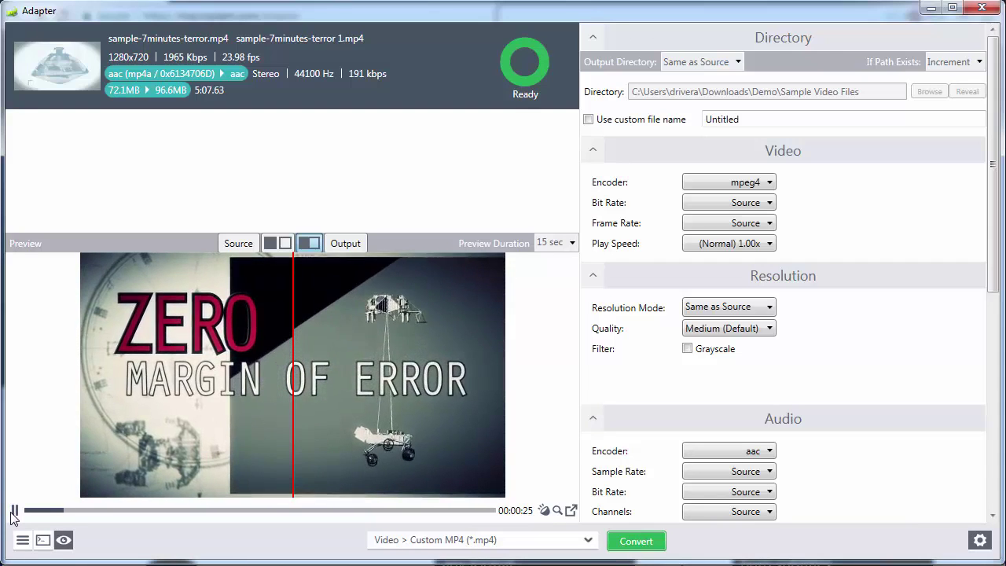
pyautogui.click(14, 511)
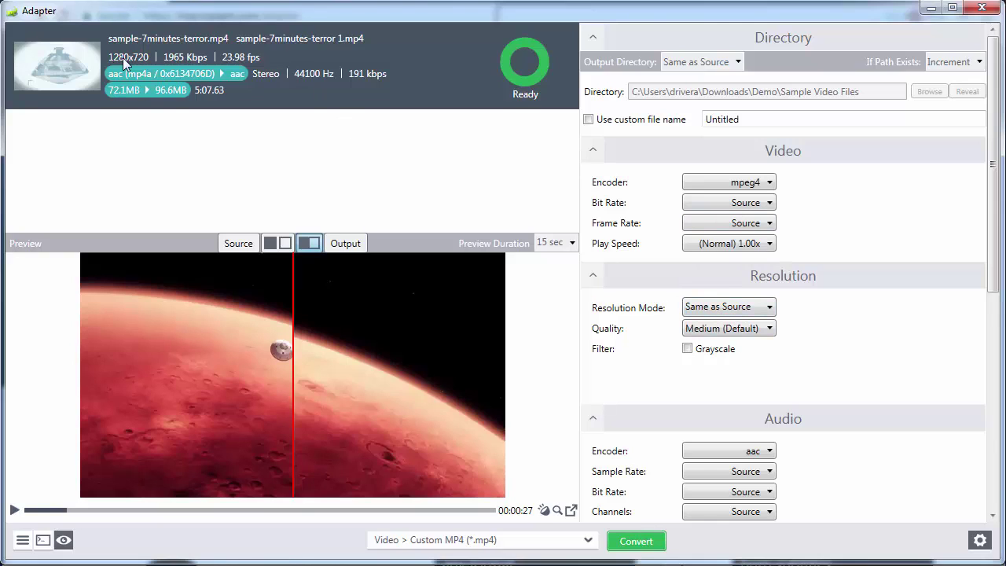
# Step: Set the resolution mode to Preset at 720x480 and convert the queued video to MP4
pyautogui.click(766, 307)
pyautogui.click(747, 336)
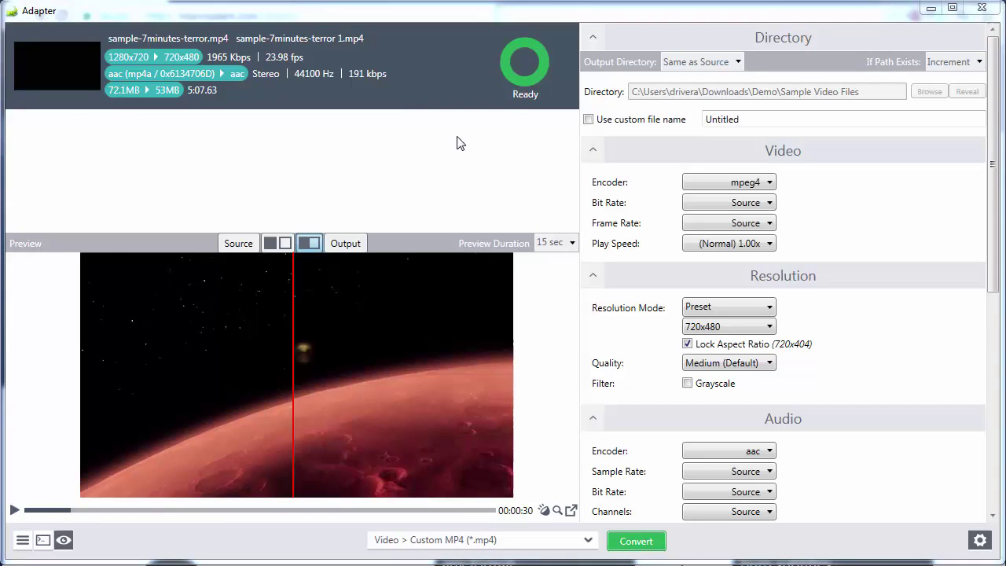
pyautogui.click(644, 545)
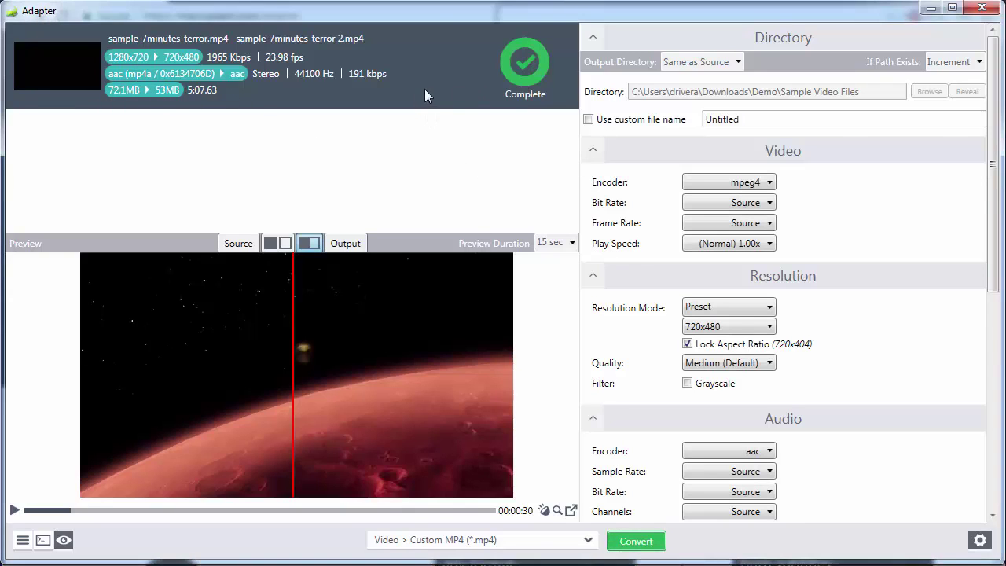
# Step: Remove the converted sample-7minutes-terror.mp4 from the queue and collapse the conversion settings
pyautogui.press('Delete')
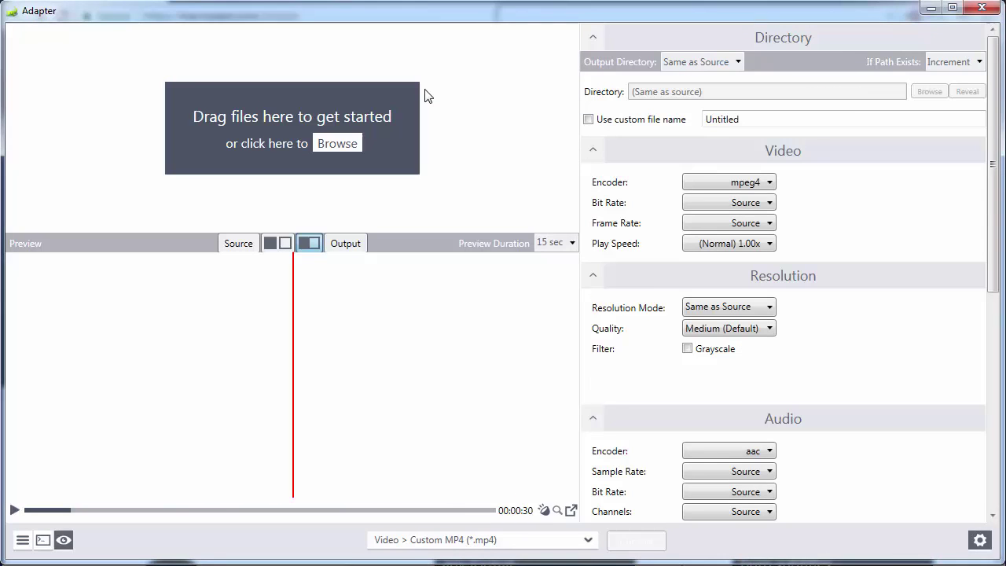
pyautogui.click(980, 540)
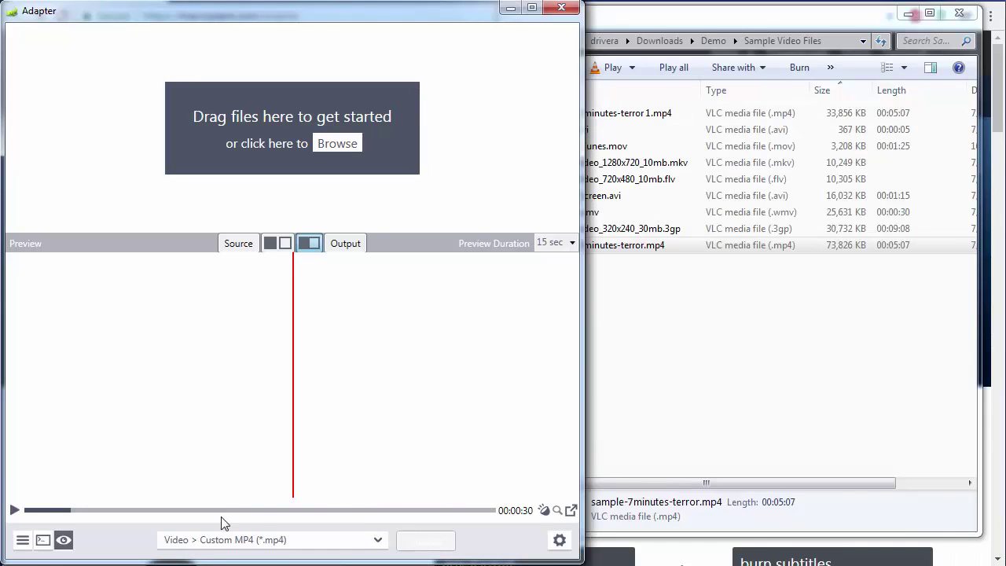
pyautogui.click(67, 543)
pyautogui.click(61, 252)
pyautogui.click(559, 541)
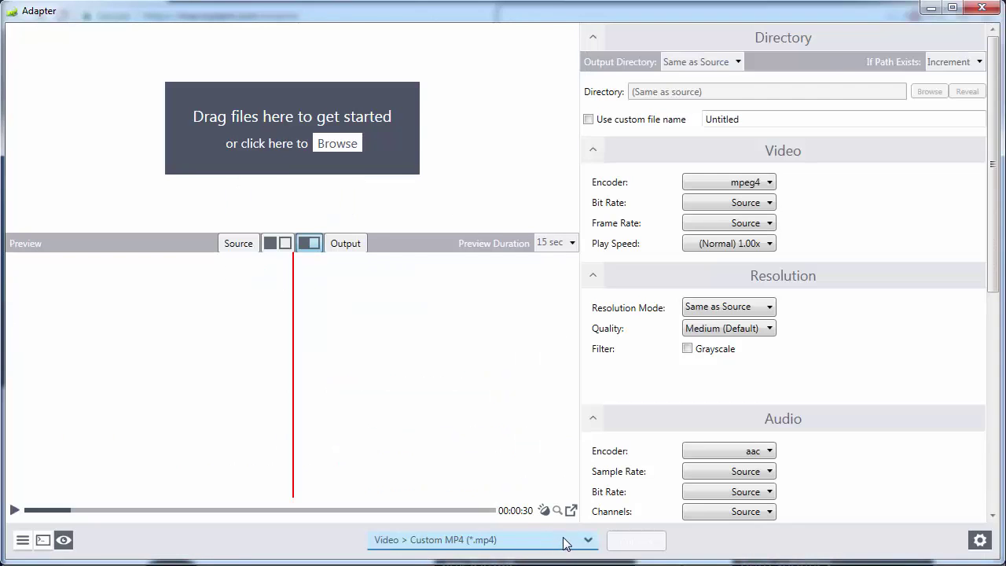
# Step: Play the converted sample-7minutes-terror 1.mp4 in VLC media player to check it, and close the player
pyautogui.click(668, 113)
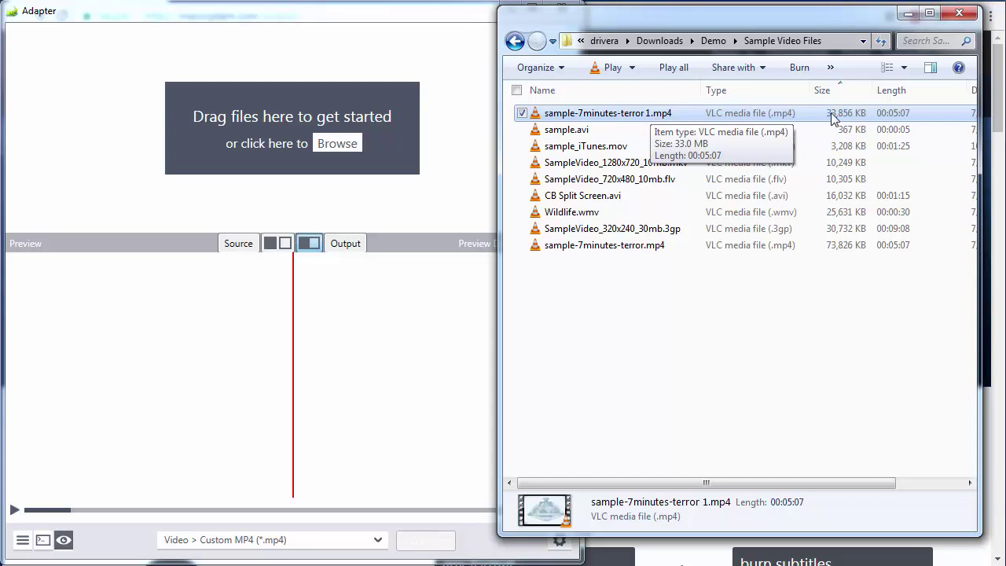
pyautogui.doubleClick(597, 113)
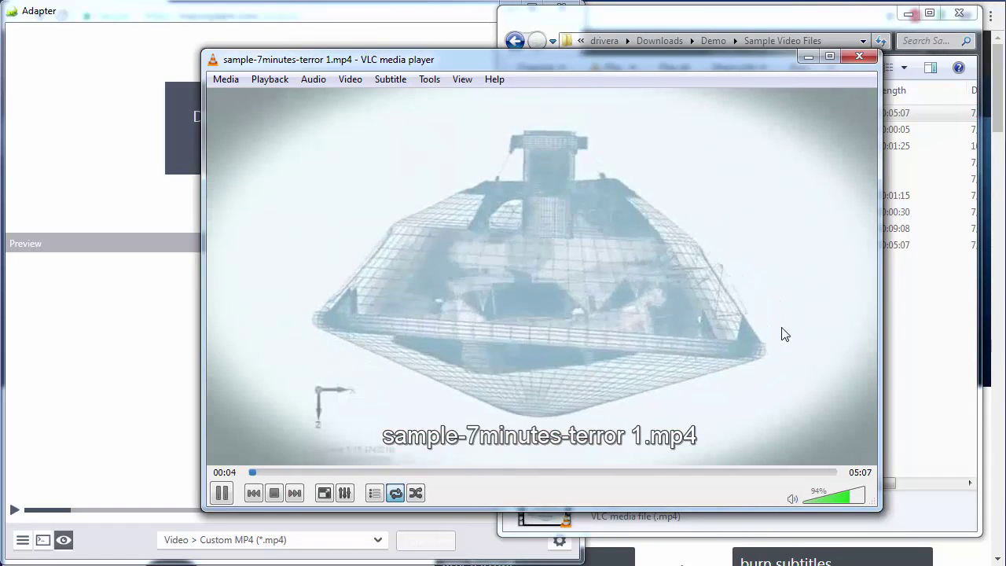
pyautogui.click(861, 61)
# Step: Add sample.avi, sample_iTunes.mov, SampleVideo_1280x720_10mb.mkv and SampleVideo_720x480_10mb.flv to the Adapter queue as a batch
pyautogui.click(606, 131)
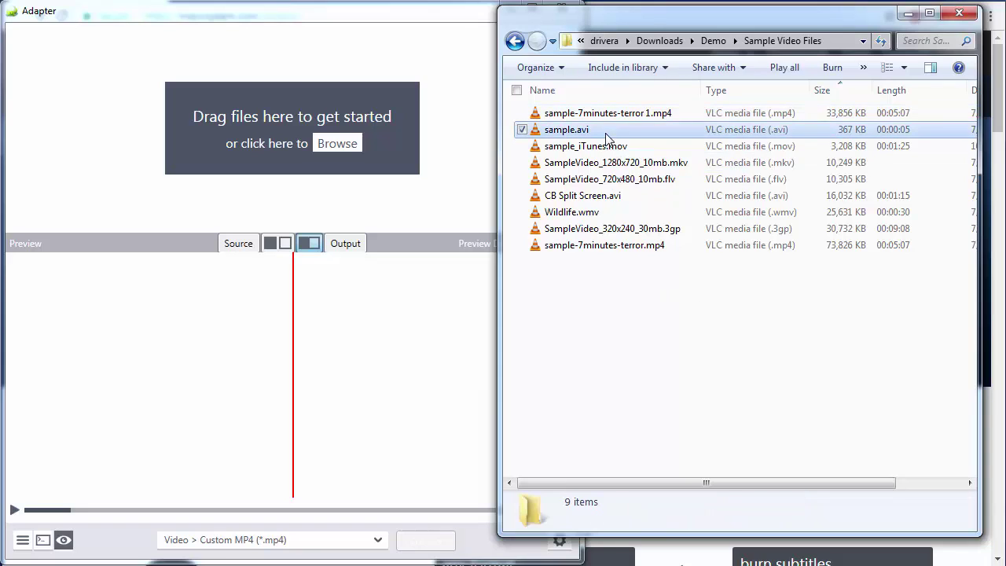
pyautogui.keyDown('shift'); pyautogui.click(601, 229); pyautogui.keyUp('shift')
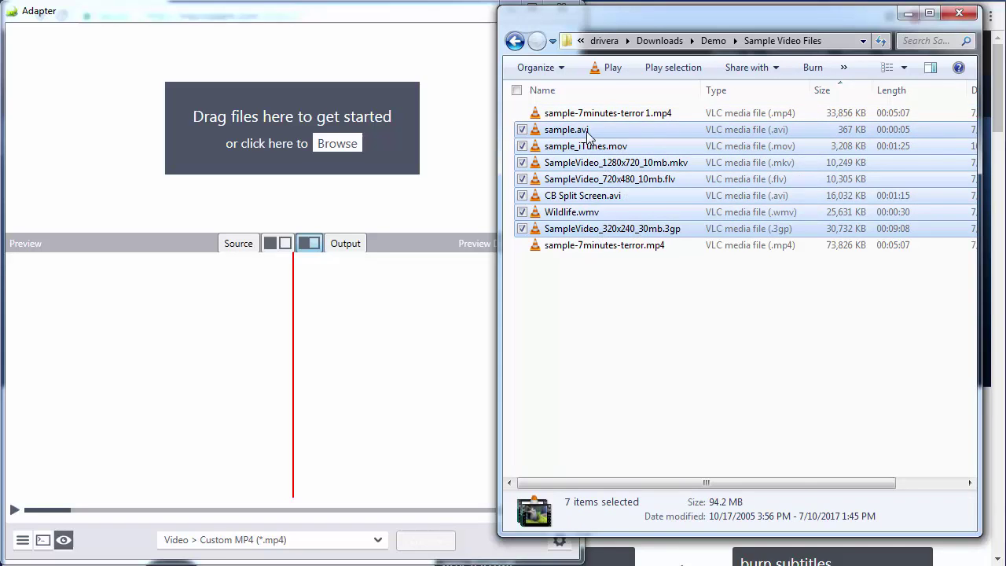
pyautogui.keyDown('shift'); pyautogui.click(621, 179); pyautogui.keyUp('shift')
pyautogui.moveTo(591, 168); pyautogui.dragTo(233, 143)
pyautogui.click(405, 88)
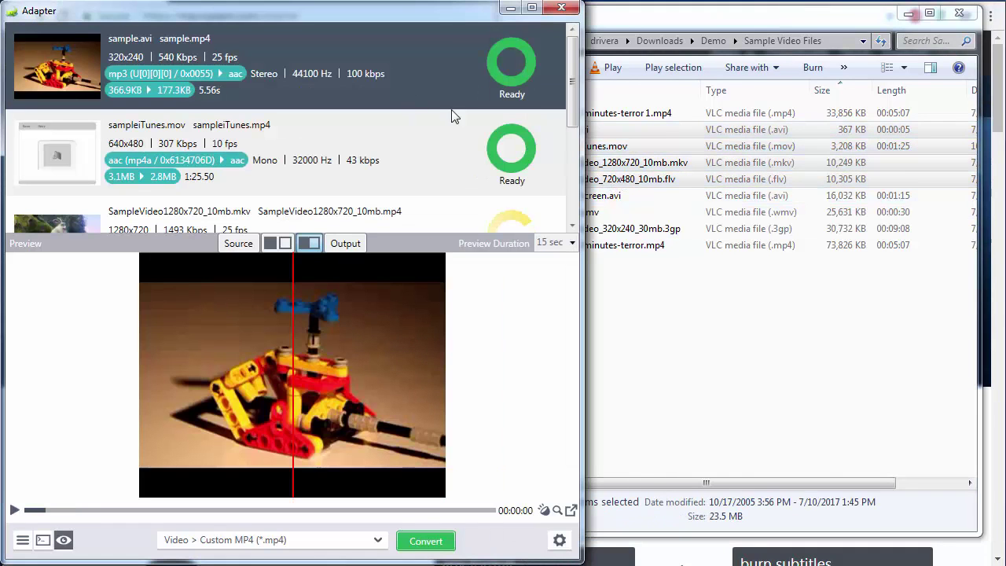
# Step: Show the conversion settings and try the Preset resolution mode at 720x480 for the queued batch
pyautogui.click(559, 540)
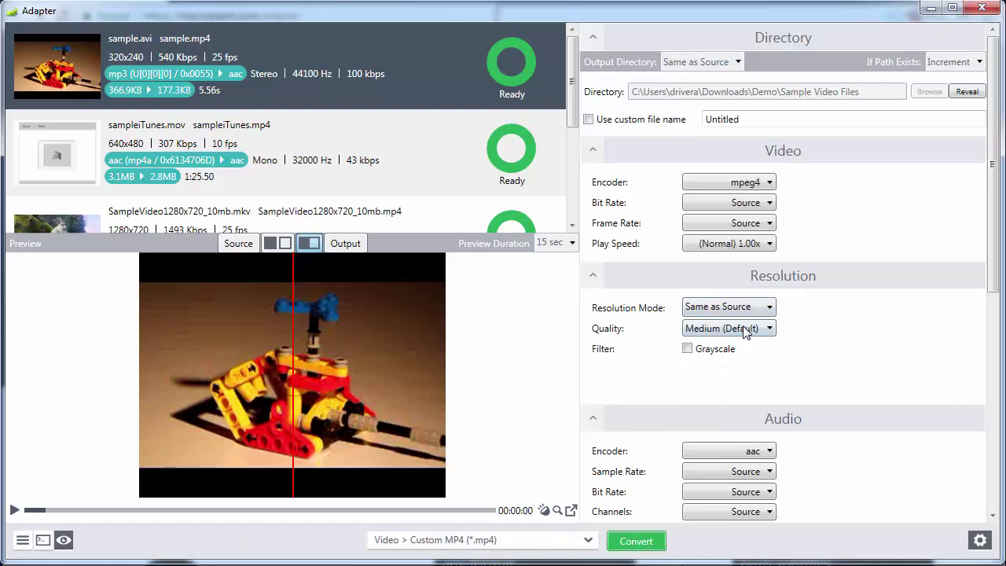
pyautogui.click(719, 307)
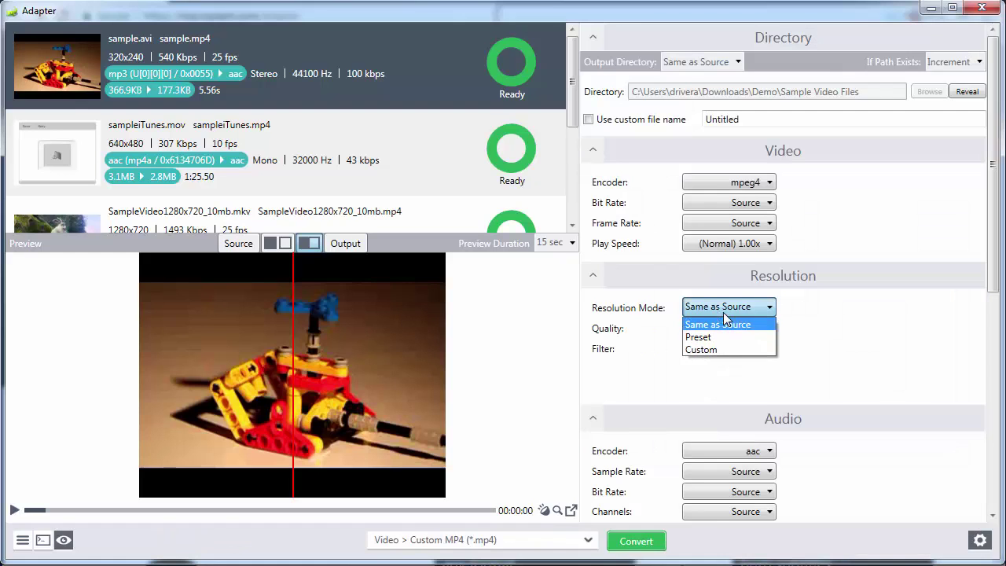
pyautogui.click(722, 335)
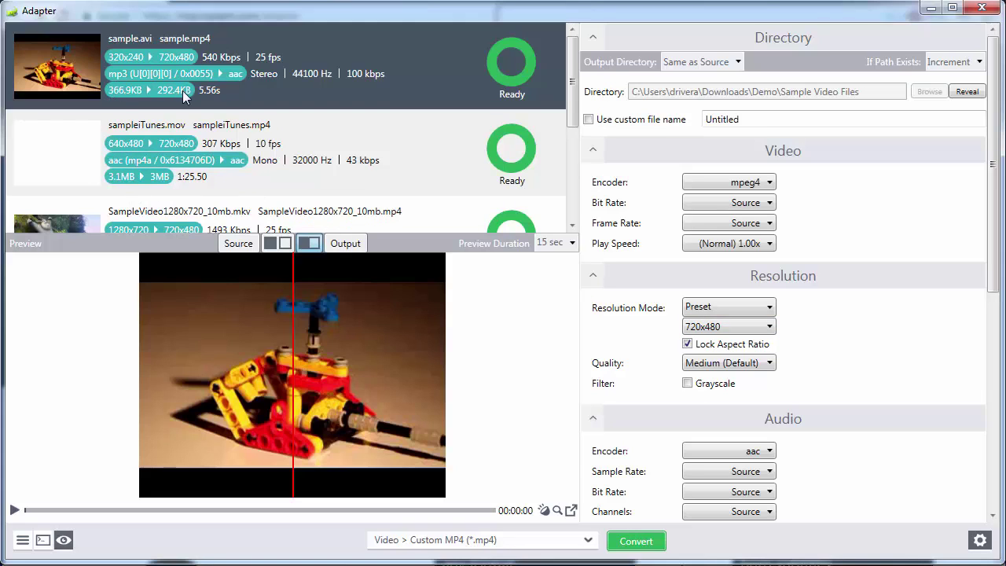
# Step: Hide the video preview and make the window taller to fit all four queued videos in the list
pyautogui.click(418, 135)
pyautogui.scroll(-2, 417, 135)
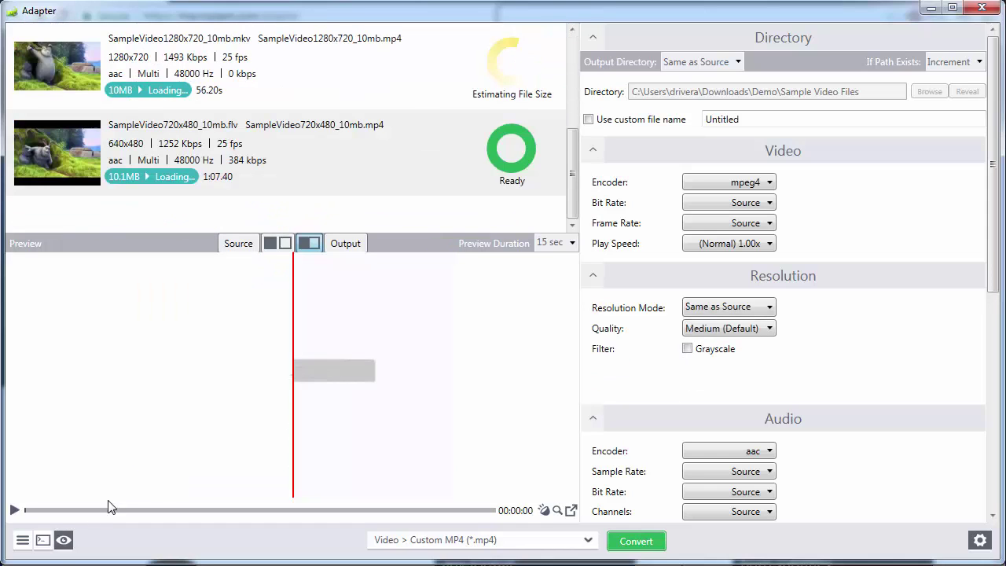
pyautogui.click(63, 540)
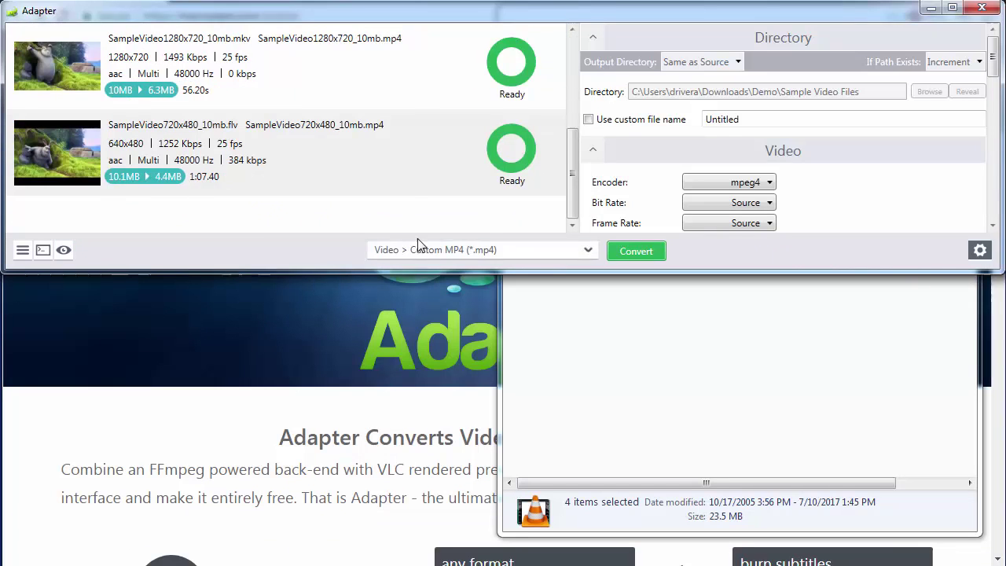
pyautogui.moveTo(432, 270); pyautogui.dragTo(432, 454)
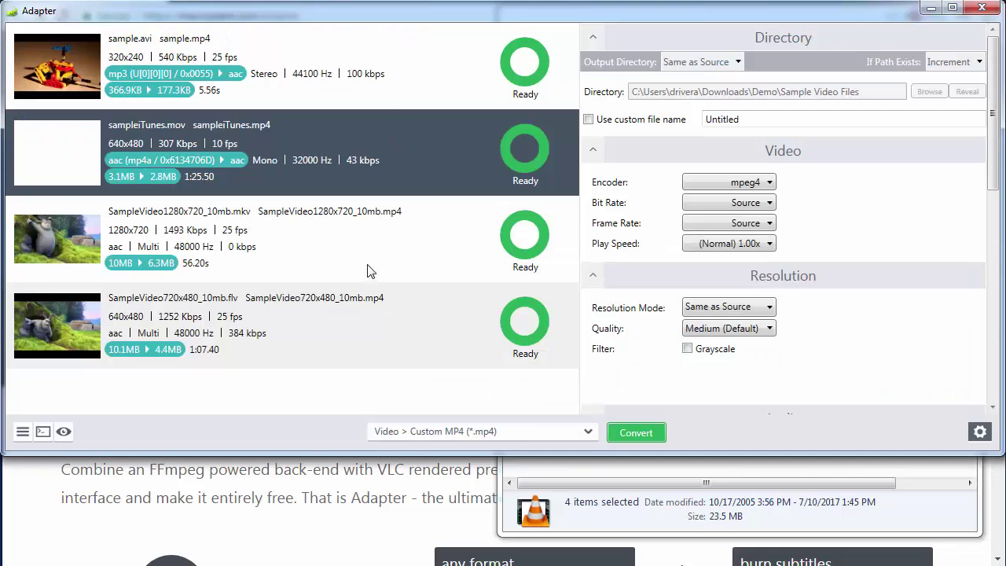
# Step: Look through the queued videos and convert the whole batch to Custom MP4 with the resolution mode Same as Source
pyautogui.click(366, 221)
pyautogui.click(288, 49)
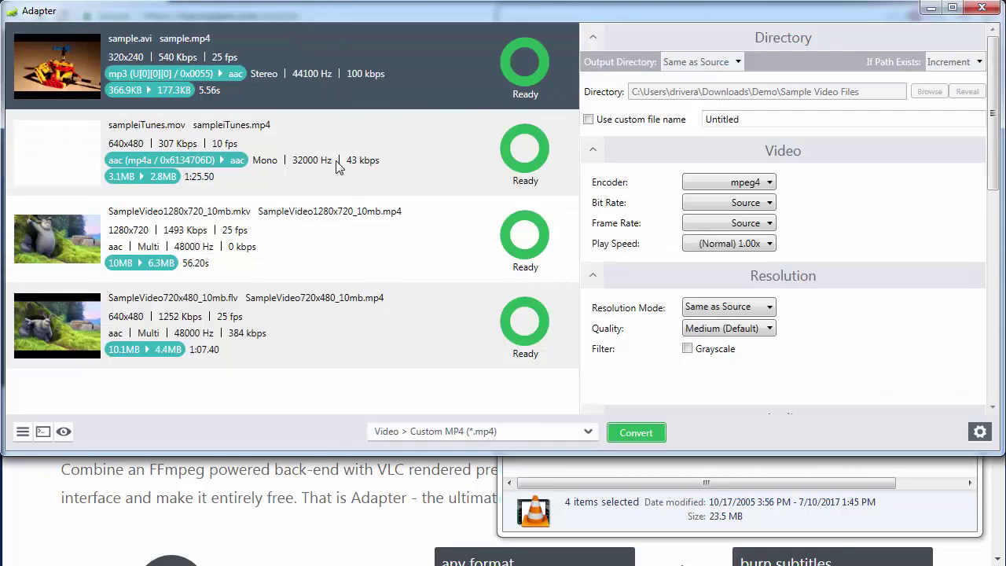
pyautogui.click(395, 139)
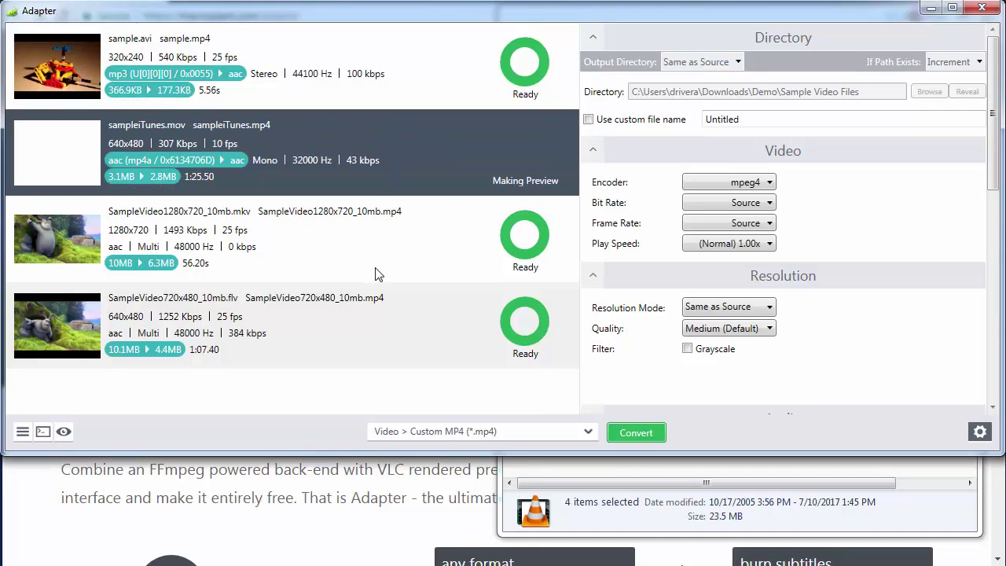
pyautogui.click(647, 435)
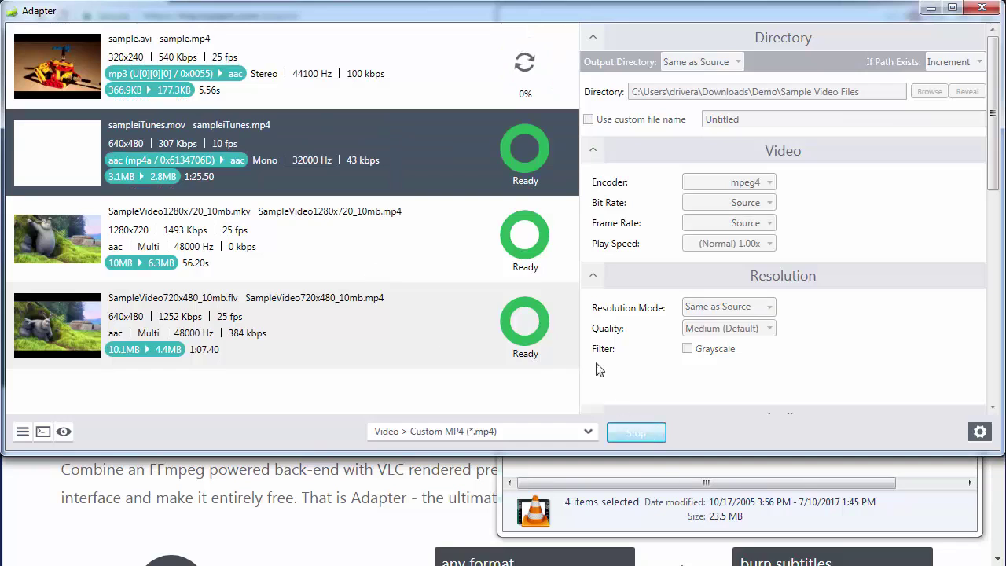